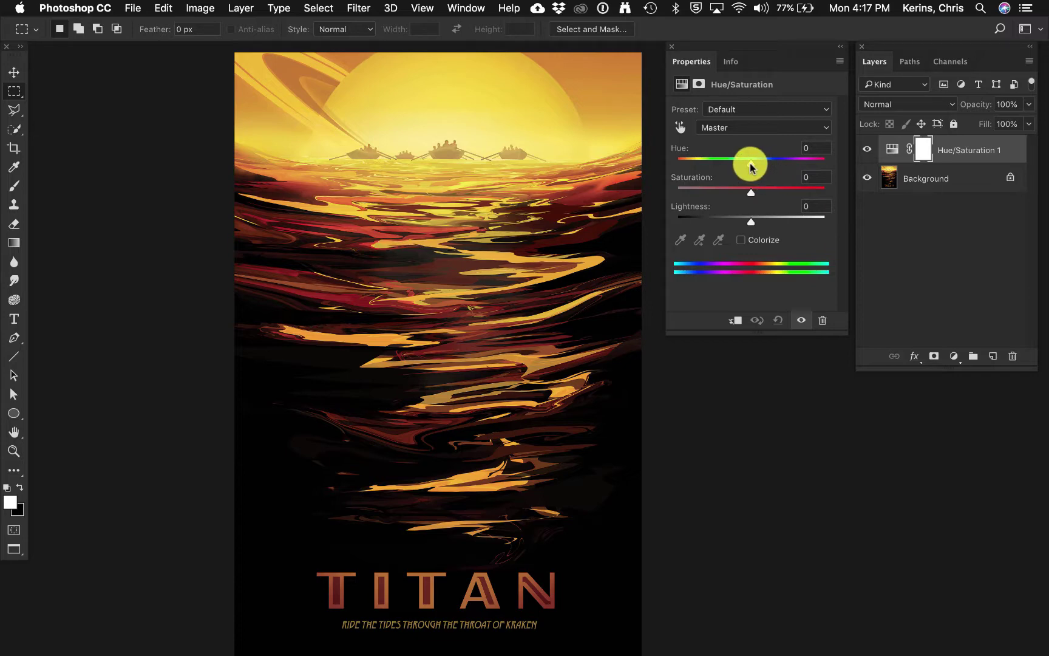
Try master hue shifts of -24, -151, +15 and +48 on the Titan poster, and reset the adjustment to its defaults
left_click_drag(750, 164, 734, 169)
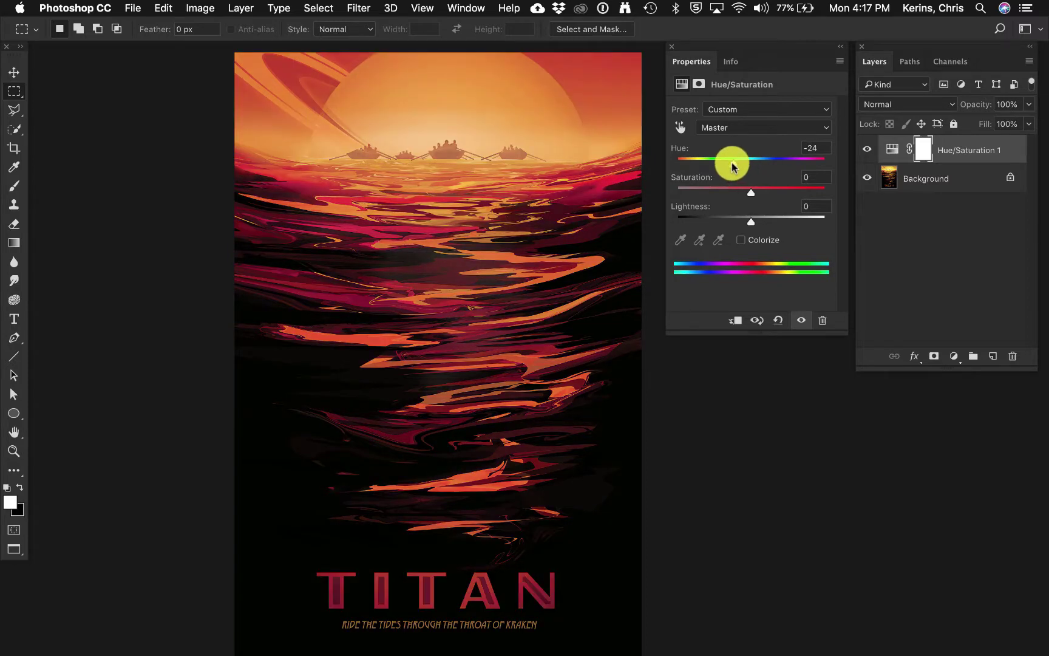
left_click_drag(733, 164, 684, 170)
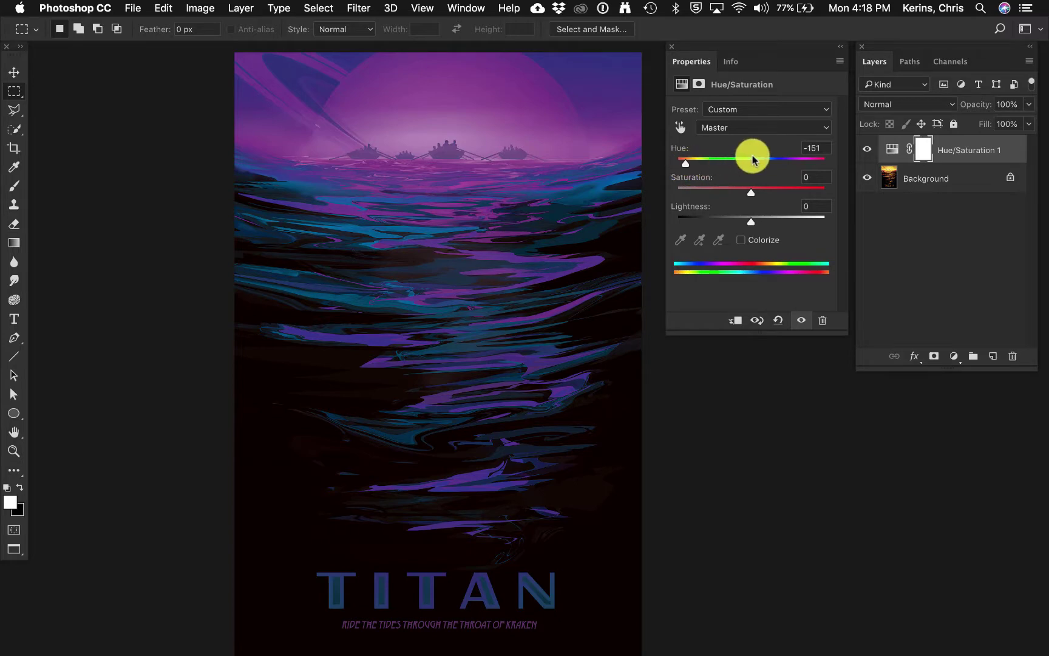
left_click(687, 165)
left_click_drag(687, 165, 761, 165)
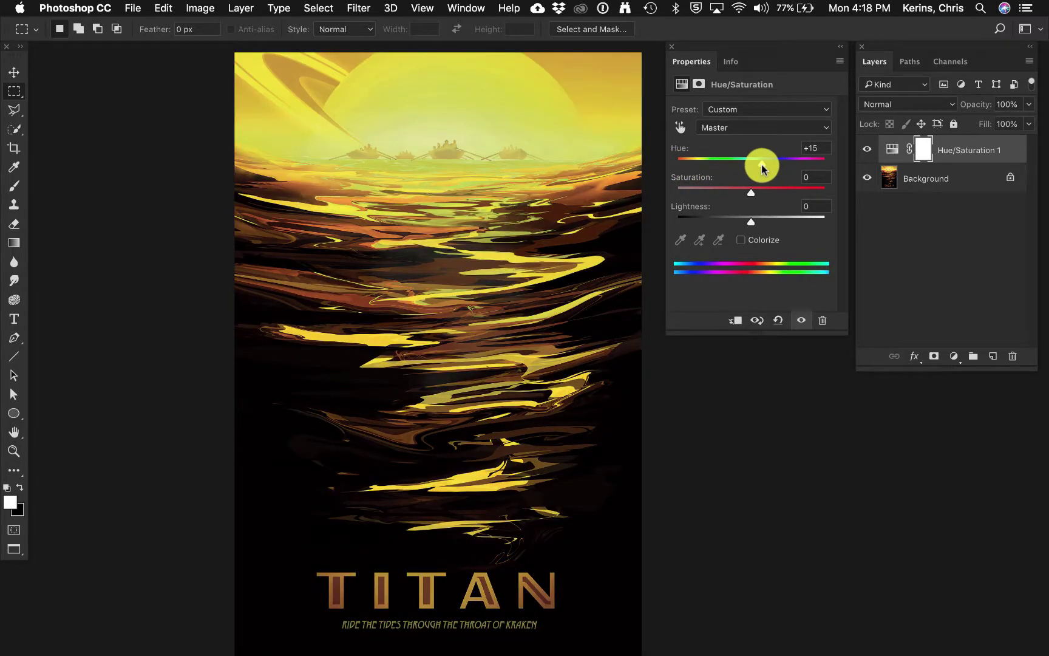
left_click_drag(761, 165, 785, 163)
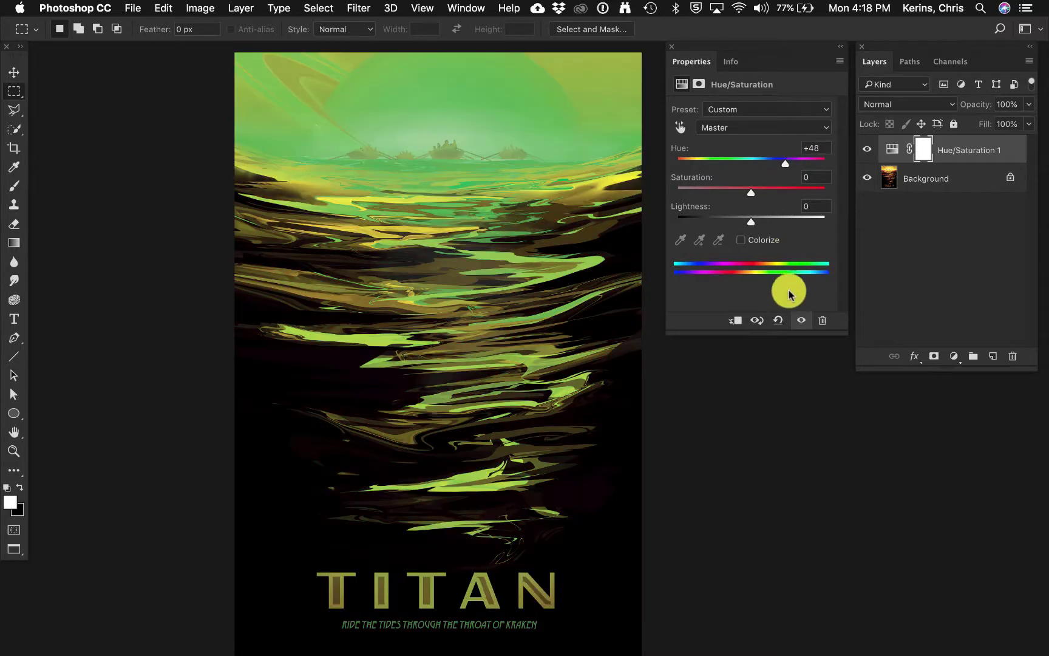
left_click(779, 322)
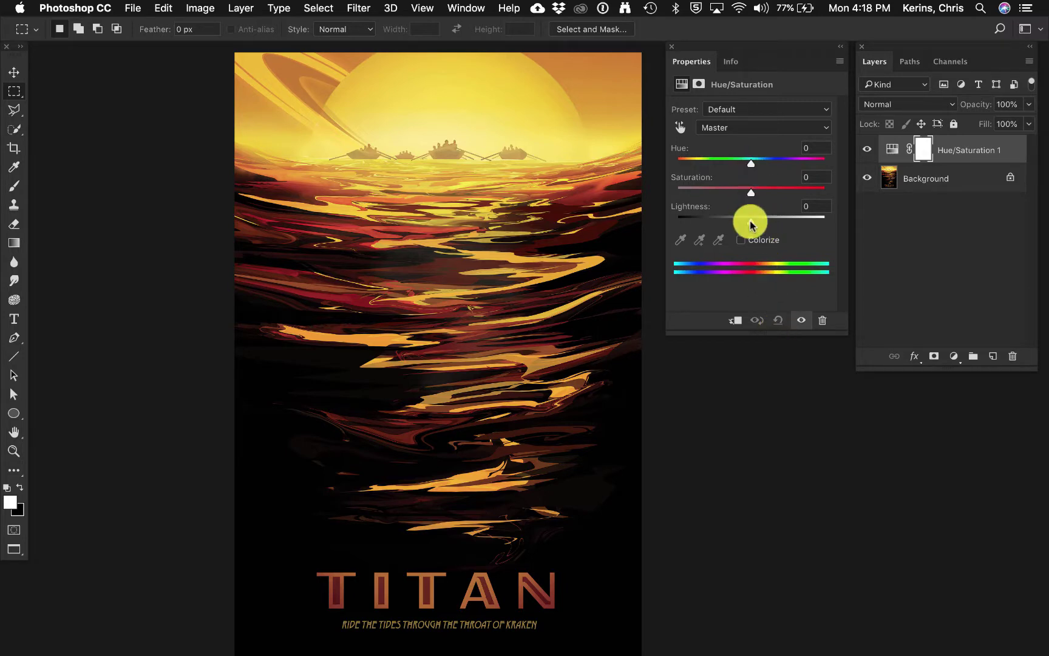
Try colorizing the Titan poster with hue 275 and saturation 63, lower the saturation to 21, and reset the adjustment
left_click(741, 243)
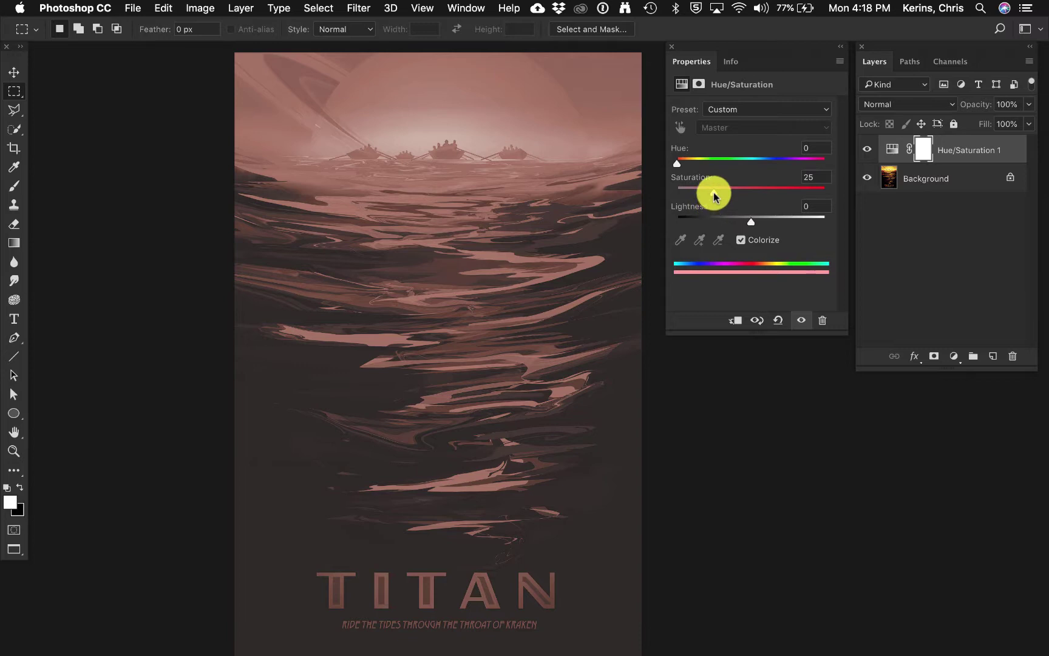
left_click_drag(715, 196, 771, 198)
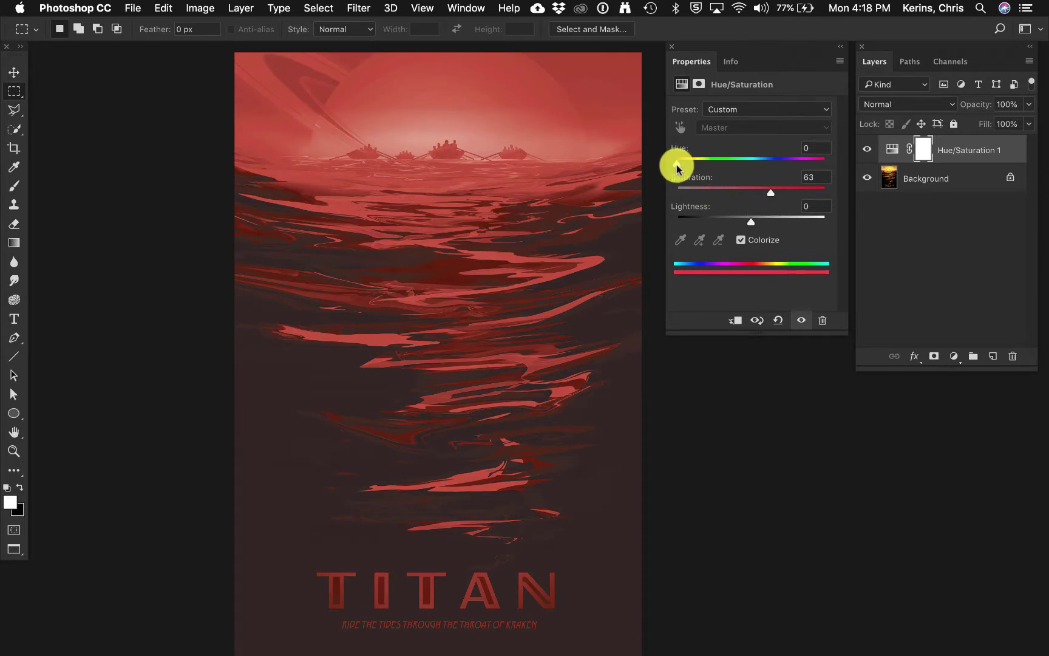
left_click_drag(678, 168, 791, 169)
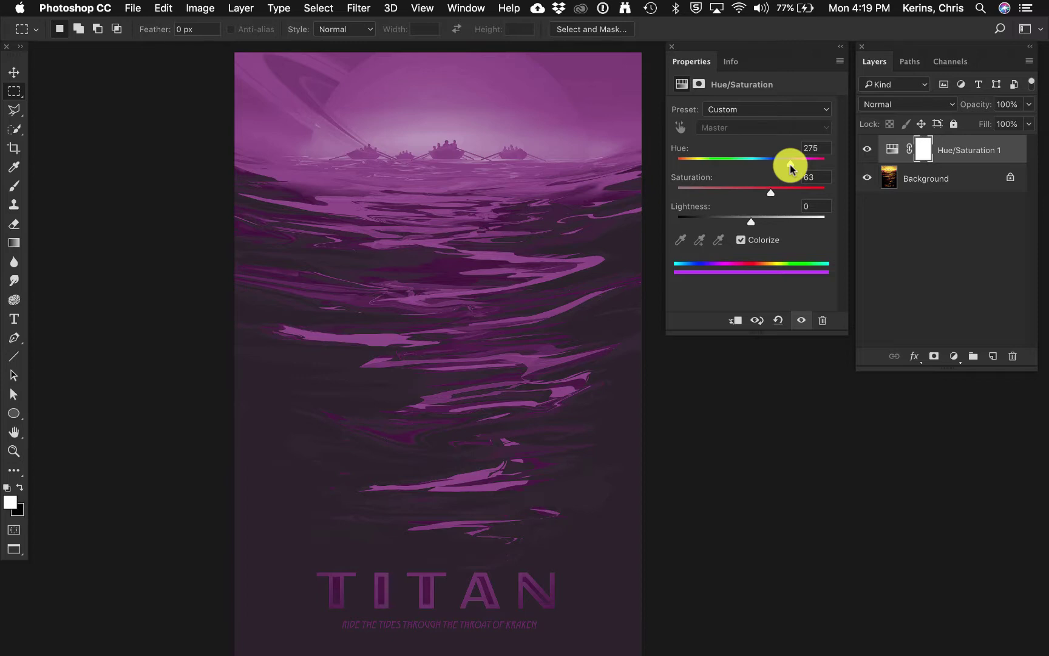
left_click_drag(782, 194, 708, 200)
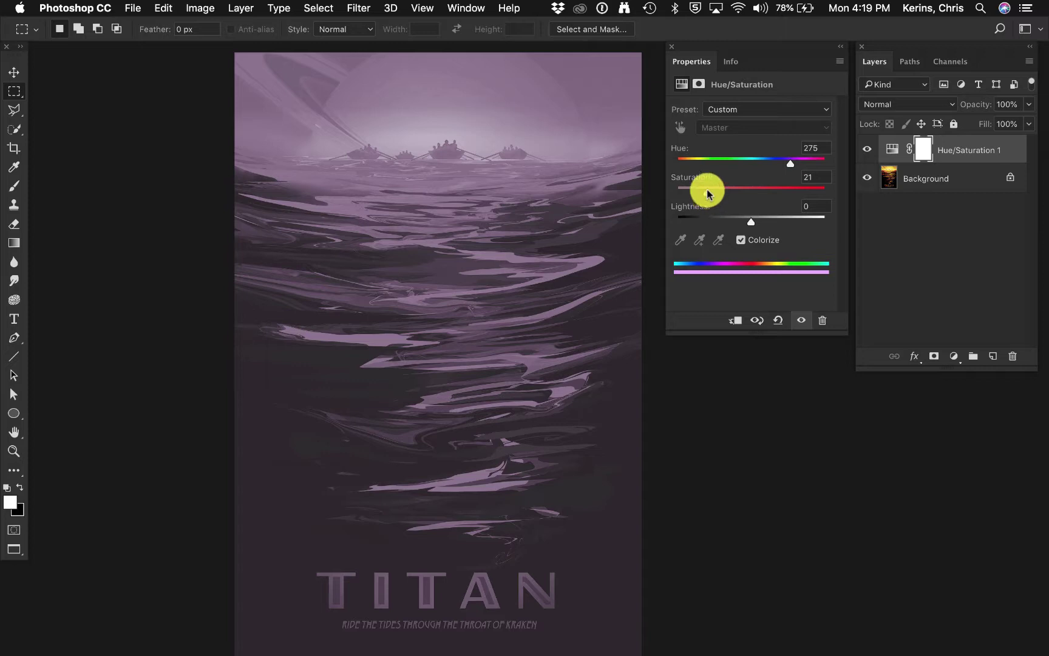
left_click(779, 320)
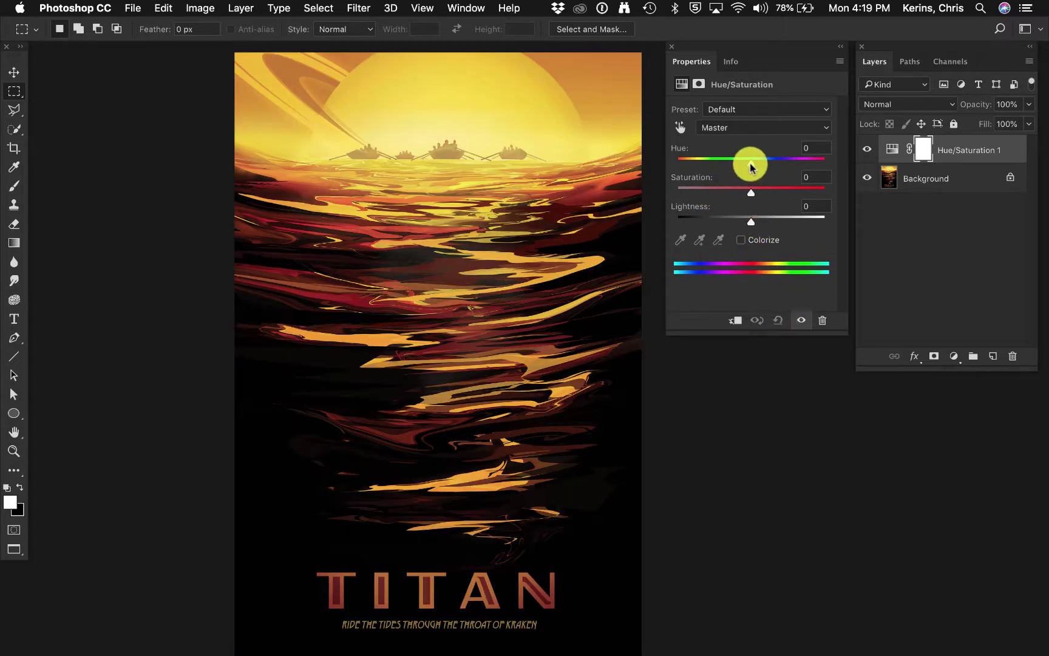
Try shifting the Titan poster's master hue to -36 and +84, and reset the Hue/Saturation adjustment
left_click_drag(750, 163, 724, 164)
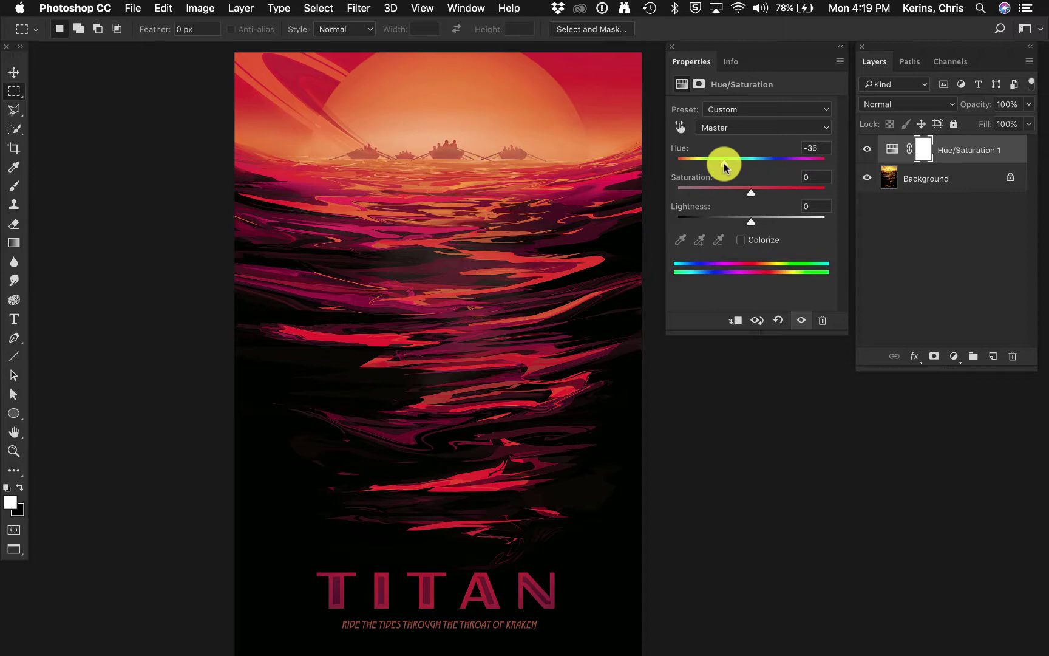
left_click_drag(723, 164, 796, 166)
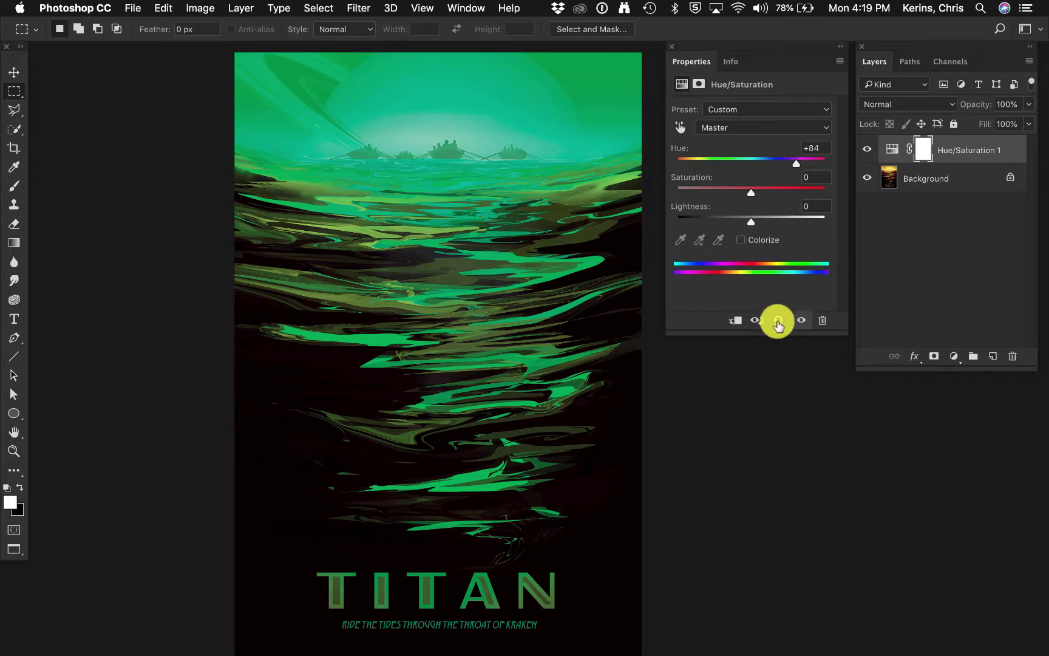
left_click(778, 320)
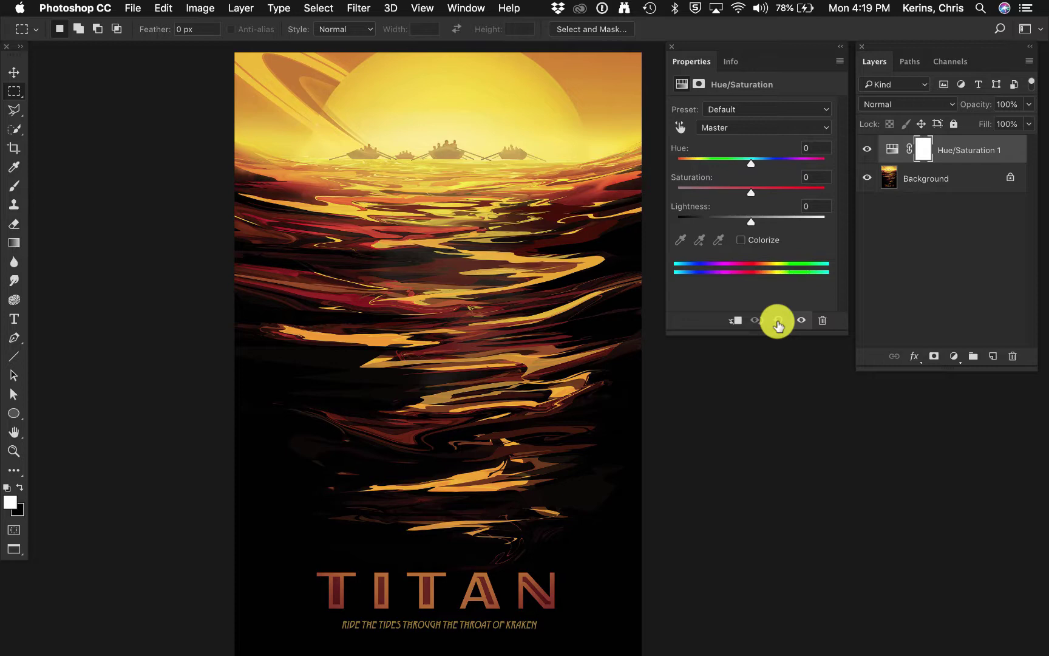
Target the Reds by sampling a red wave in the Titan poster and adjust their colour range to 309°/337° and 8°\22°
left_click(769, 129)
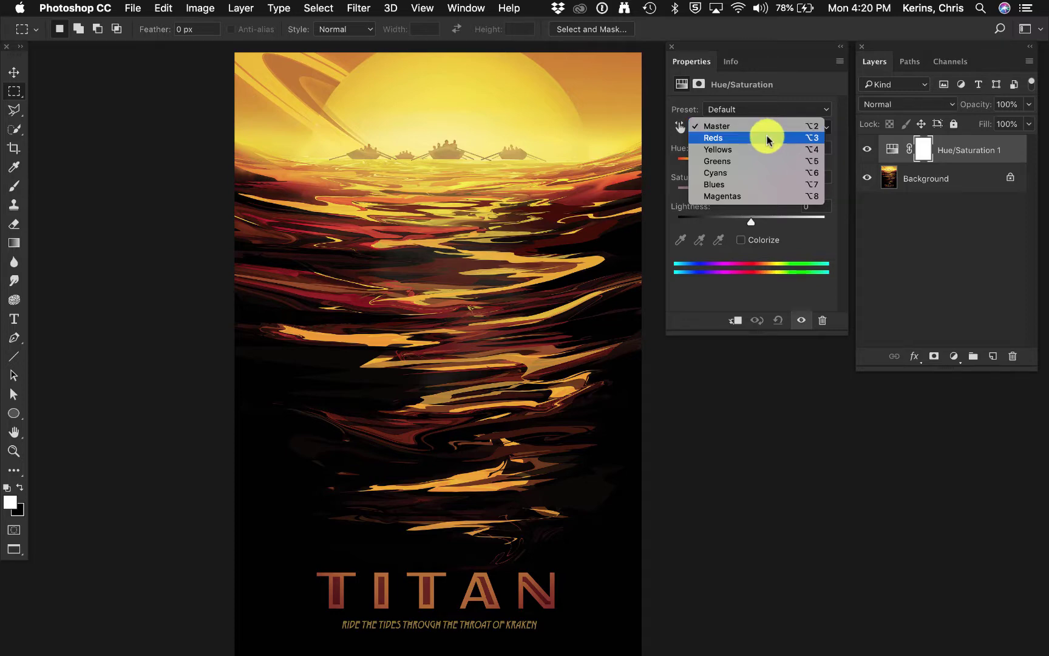
left_click(808, 241)
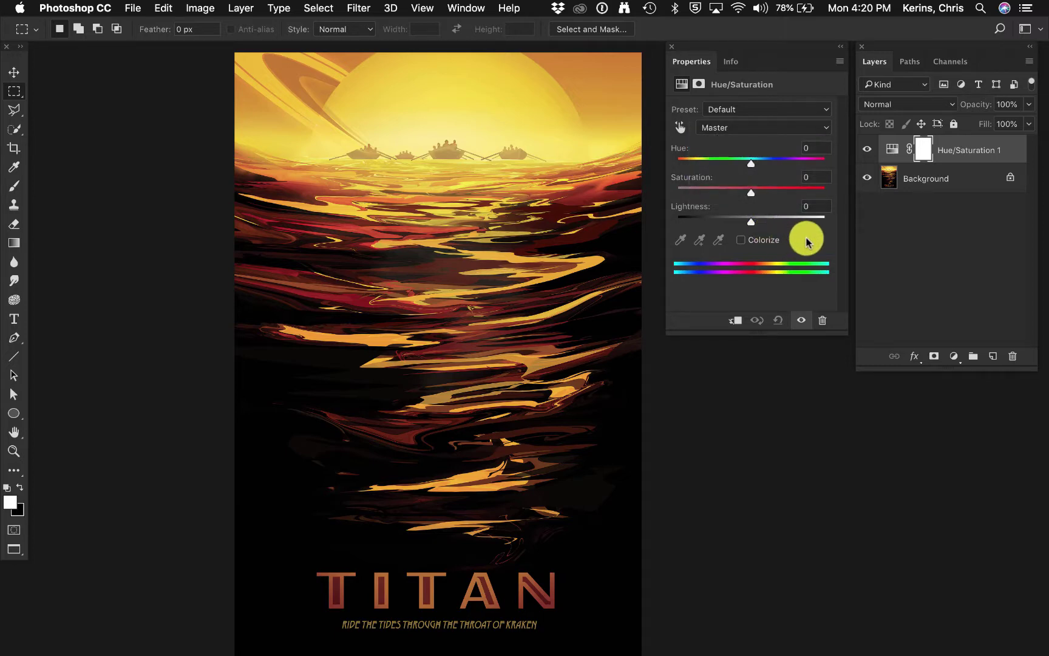
left_click(680, 130)
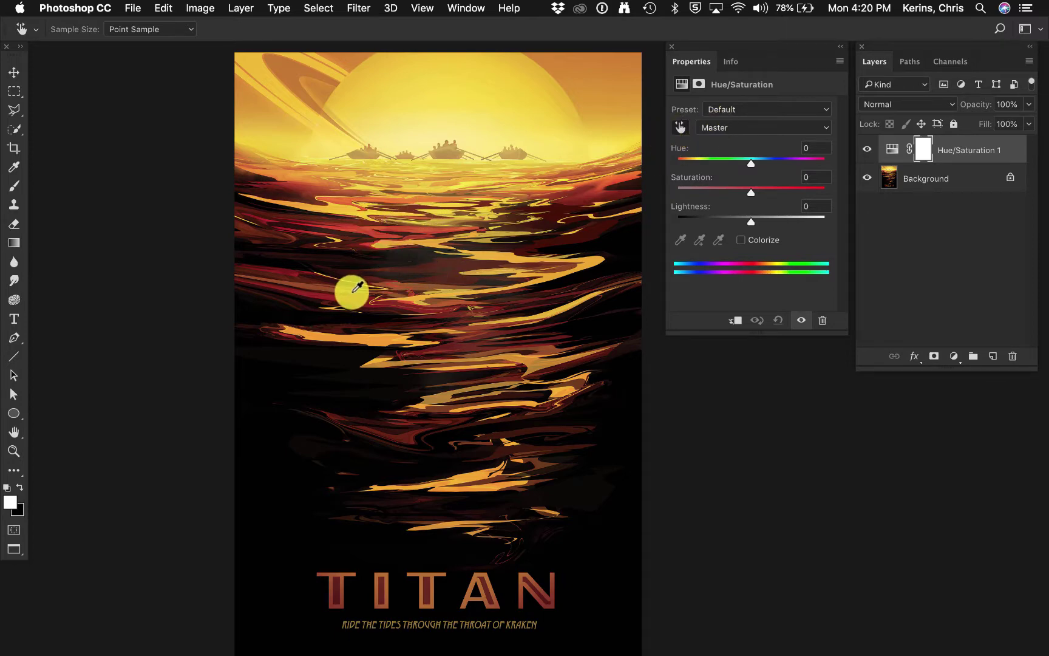
left_click(359, 299)
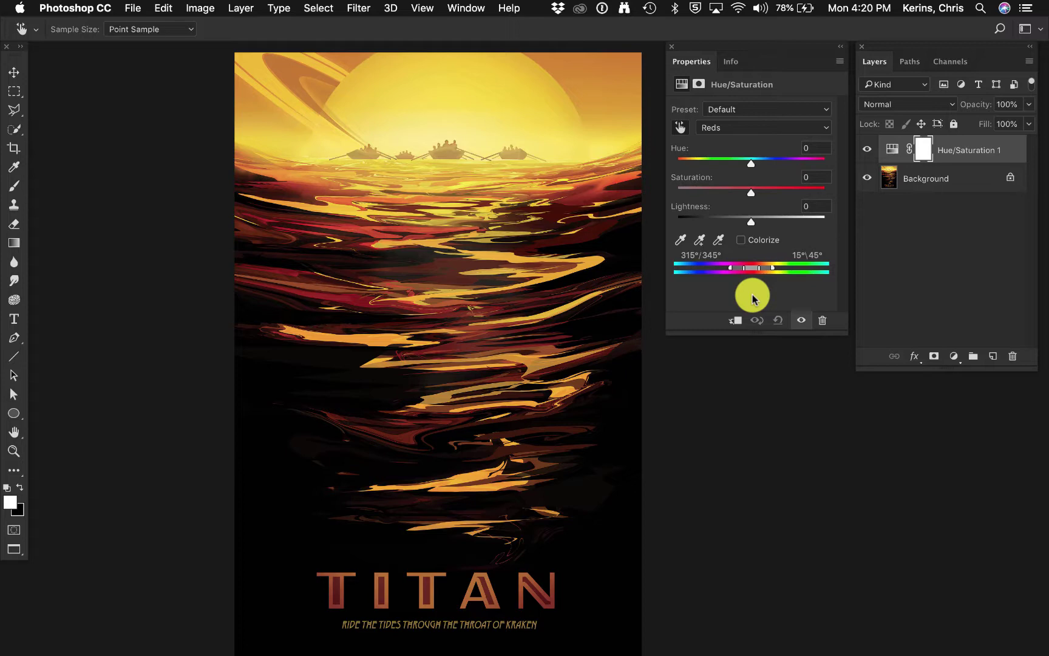
mouse_move(751, 266)
left_mouse_down()
mouse_move(712, 273)
mouse_move(749, 269)
left_mouse_up()
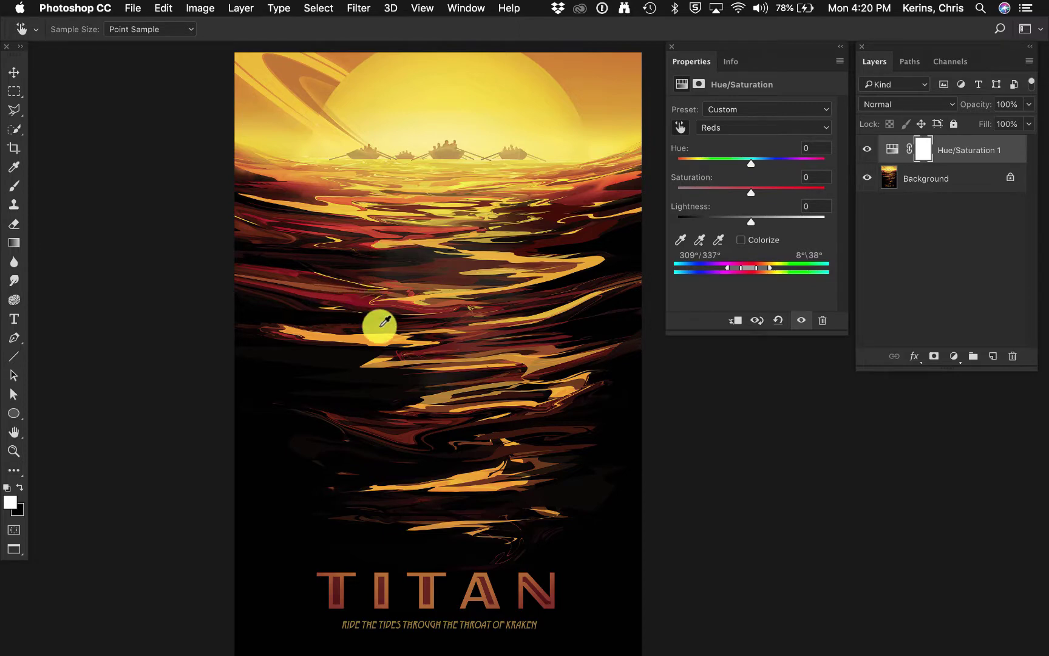
left_click(386, 336)
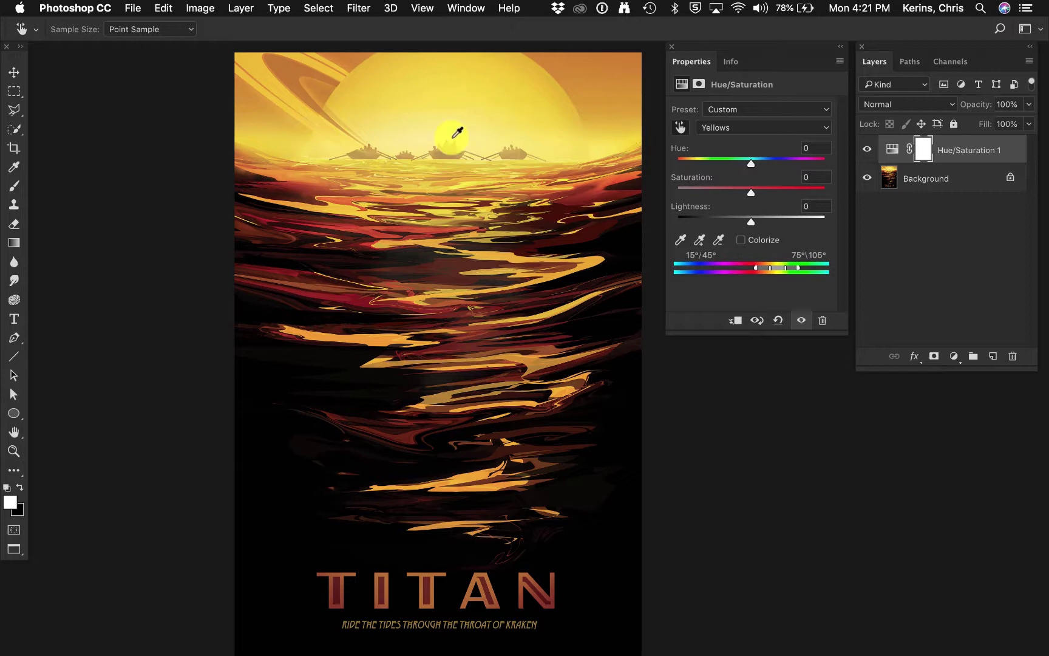
left_click(365, 296)
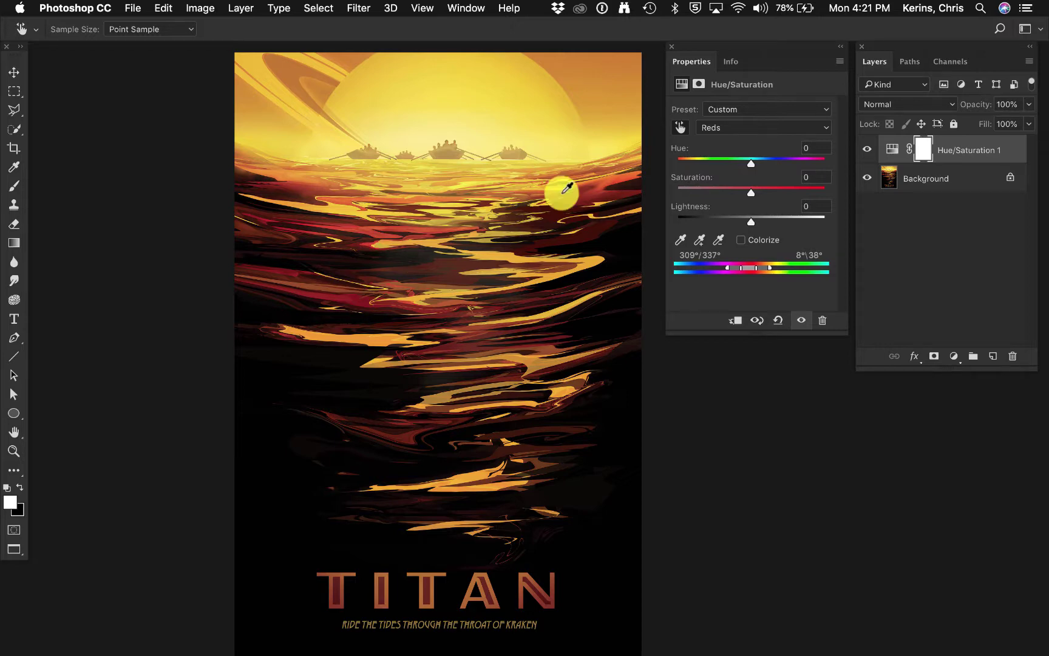
left_click_drag(773, 267, 760, 268)
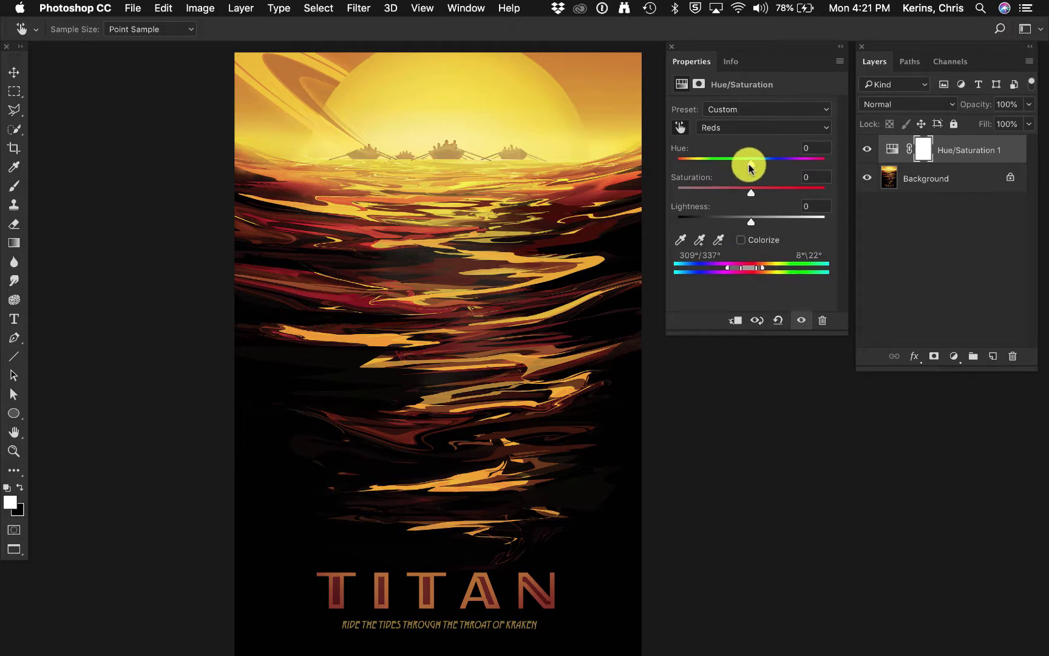
Set the Reds hue to -105 and saturation to -37, and turn off the on-image adjustment tool
left_click_drag(749, 168, 714, 173)
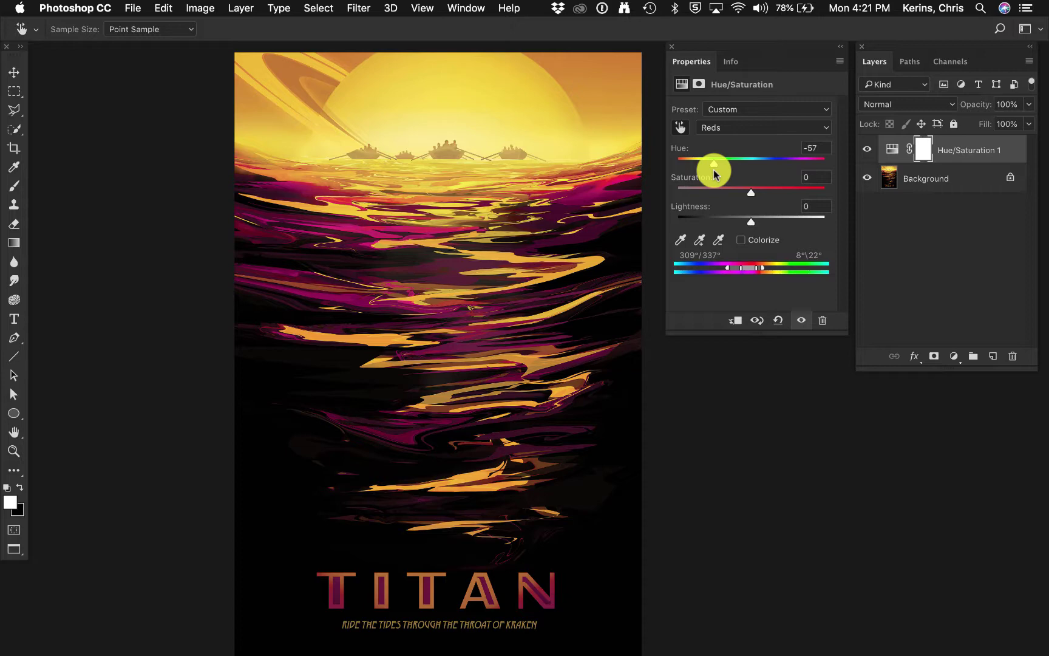
left_click_drag(749, 192, 701, 169)
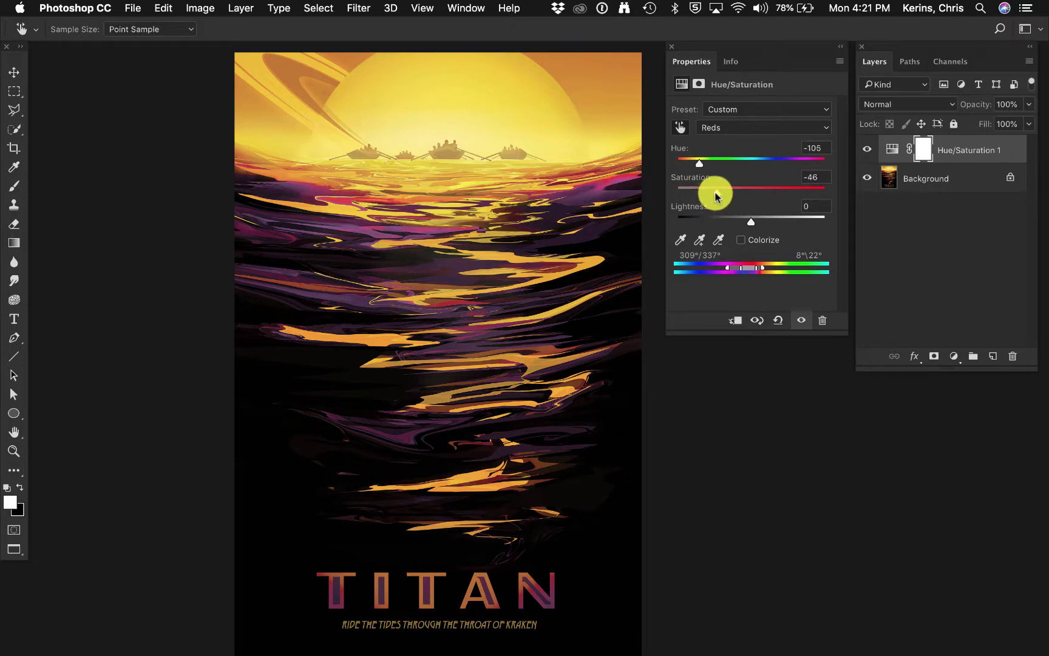
left_click_drag(717, 195, 723, 196)
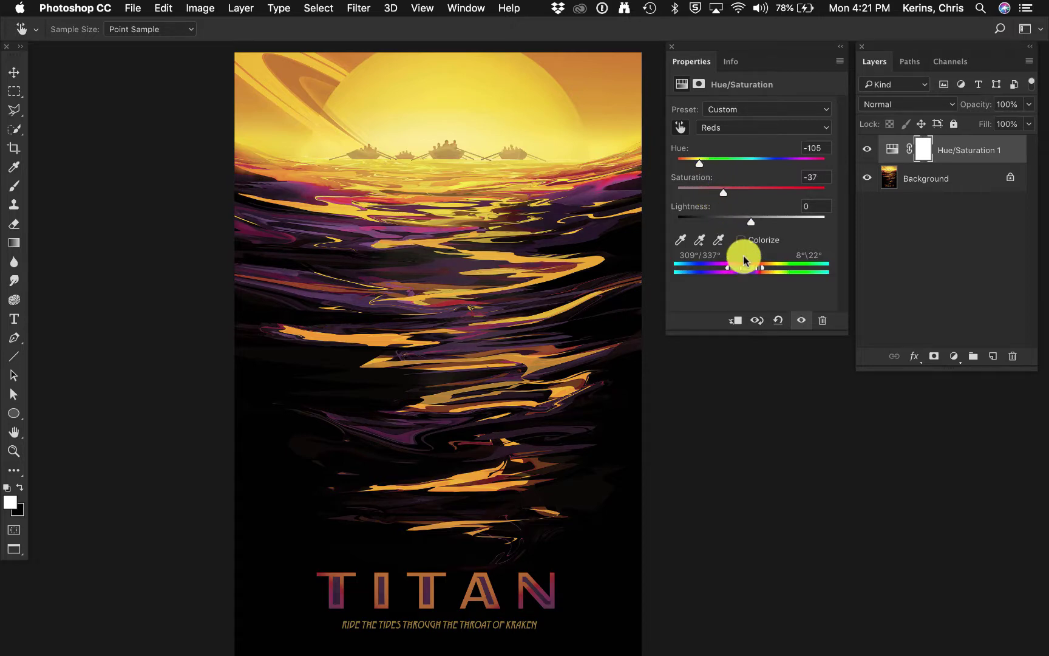
left_click(679, 127)
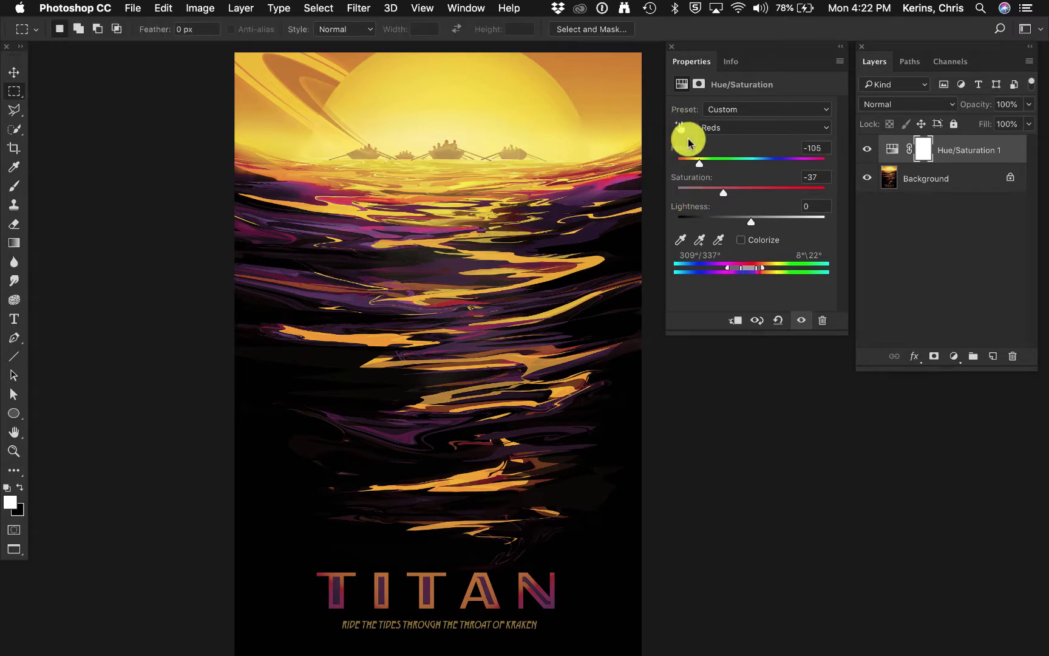
Shift the hue of the Yellows in the Titan poster to +9
left_click(714, 128)
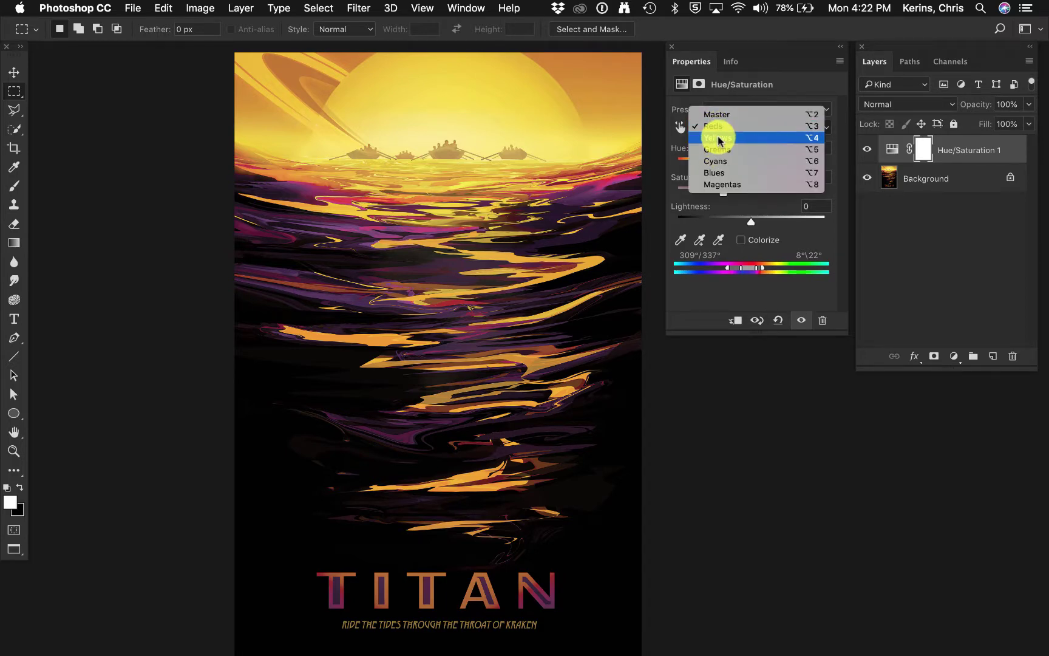
left_click(718, 139)
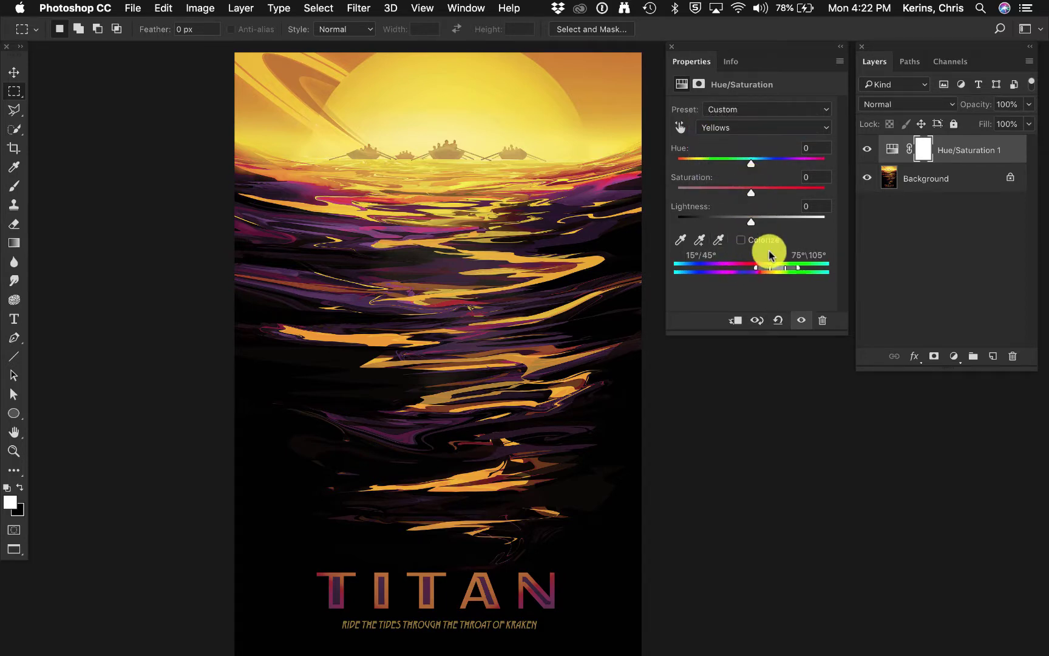
left_click(753, 165)
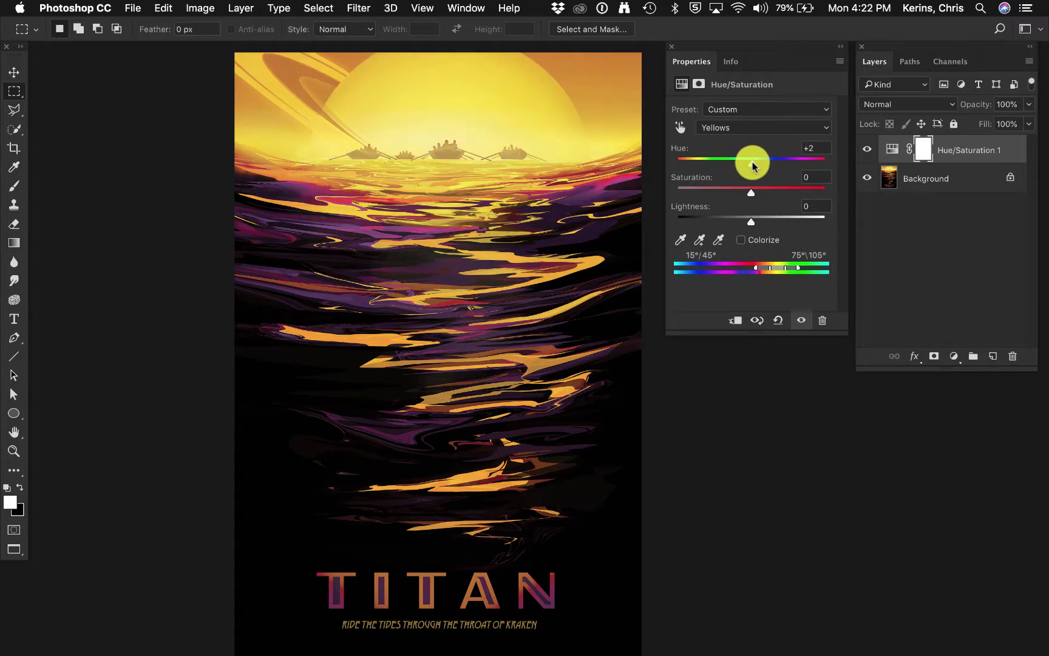
left_click_drag(753, 165, 757, 165)
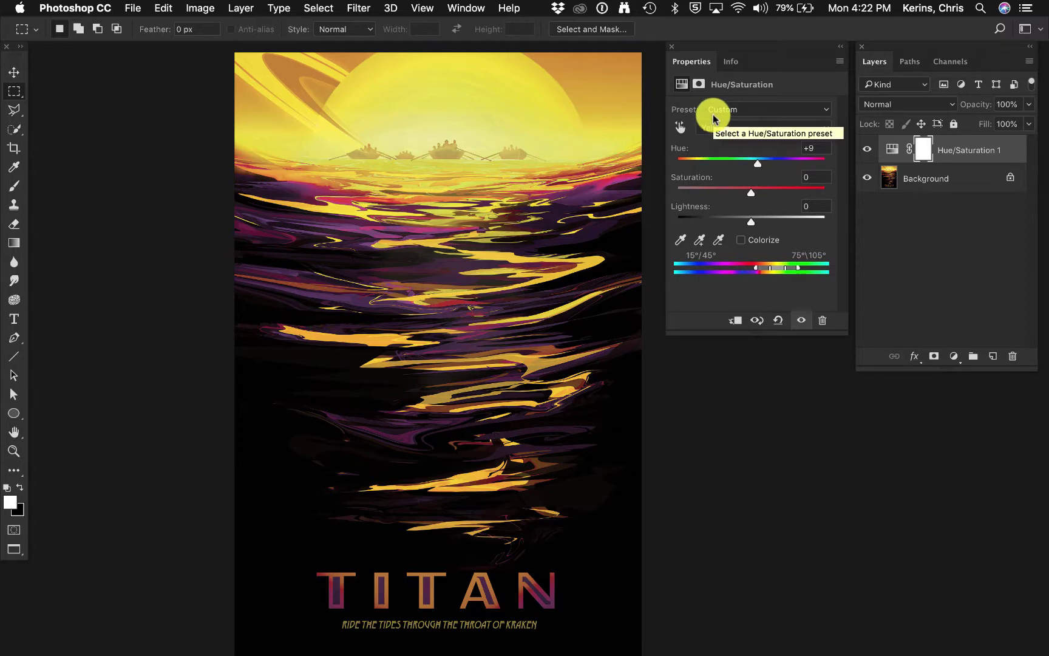
Switch to the Enceladus poster document and add a Hue/Saturation adjustment layer above the Background
key("ctrl+Tab")
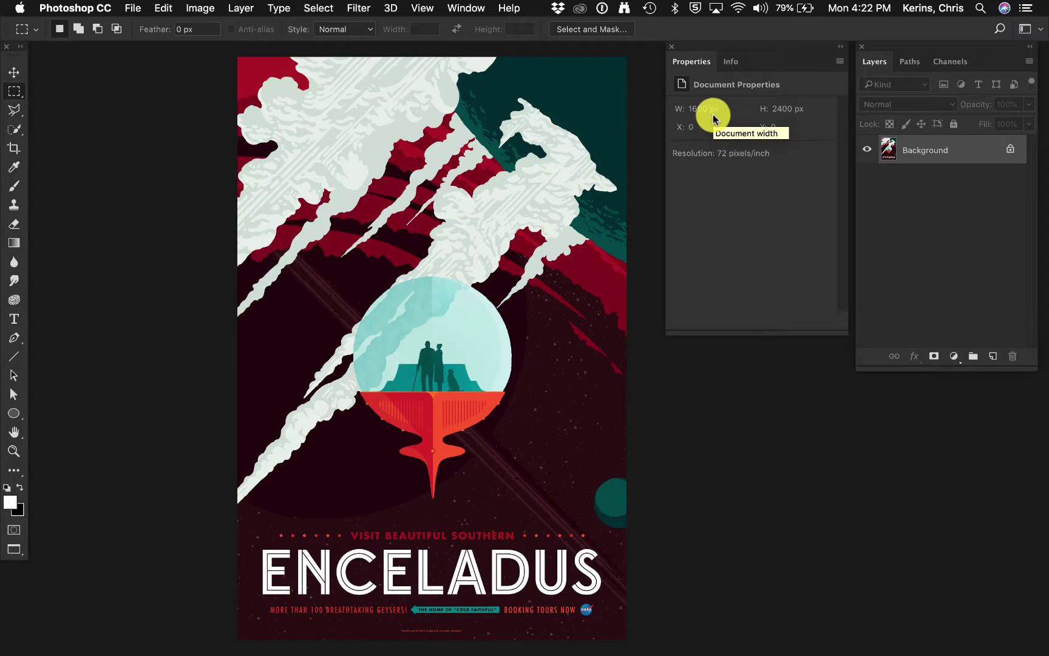
left_click(954, 360)
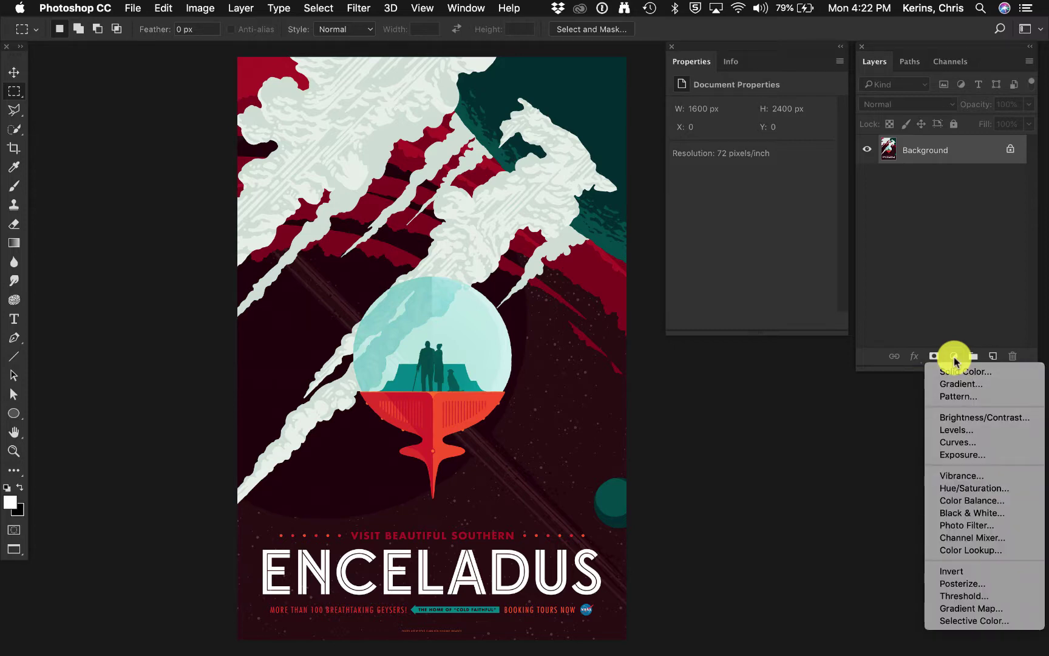
left_click(966, 489)
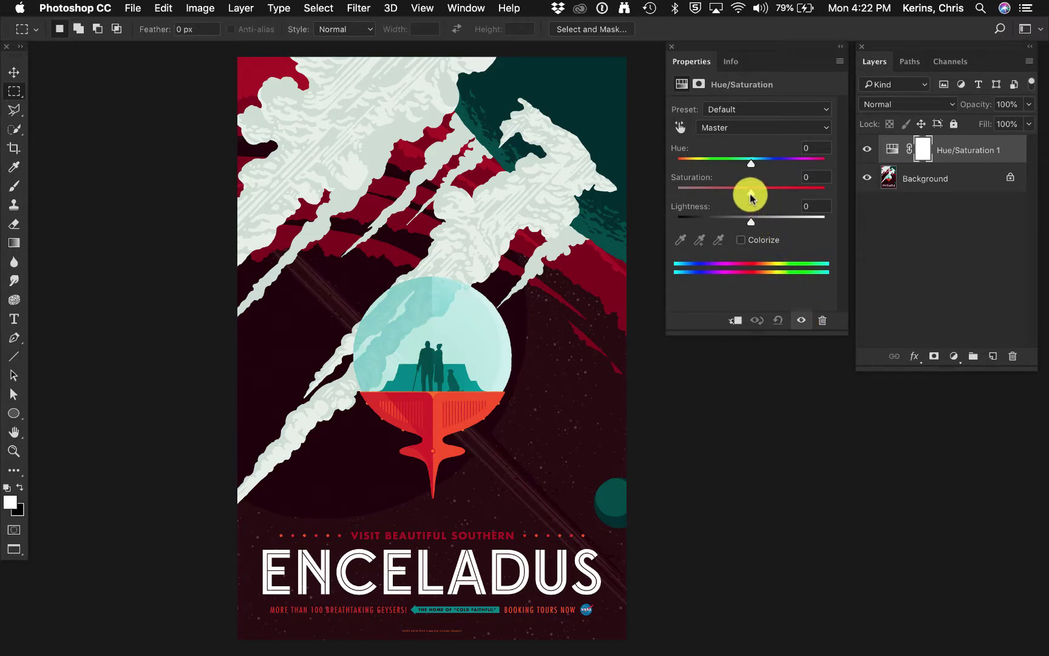
Try master saturation values of -44 and +83 on the Enceladus poster, and fully desaturate it at -100
left_click_drag(751, 193, 719, 195)
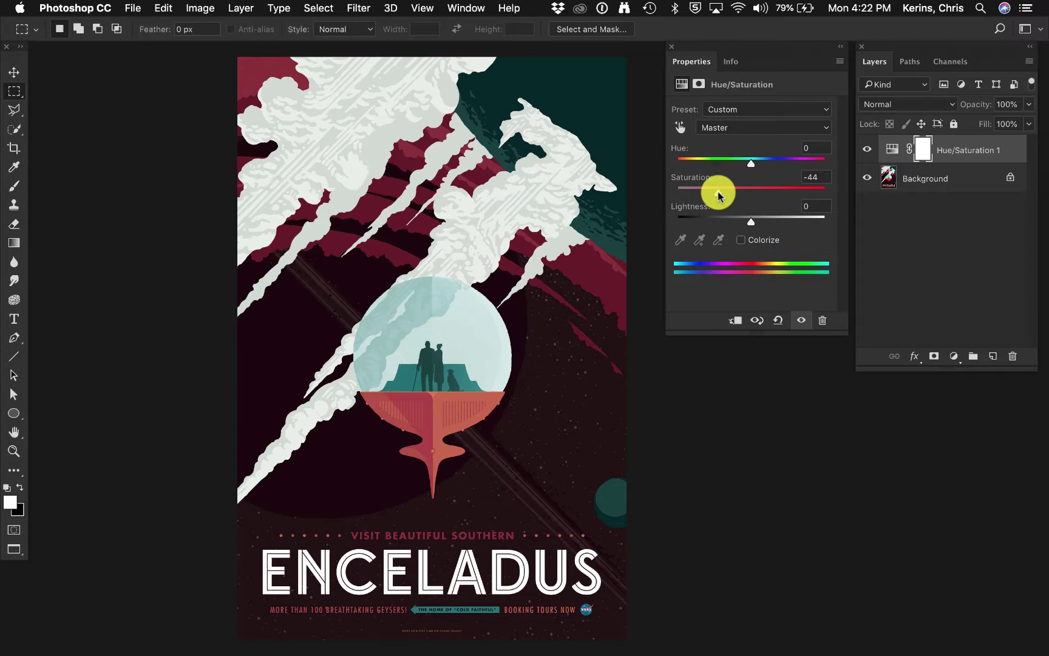
left_click_drag(719, 194, 814, 197)
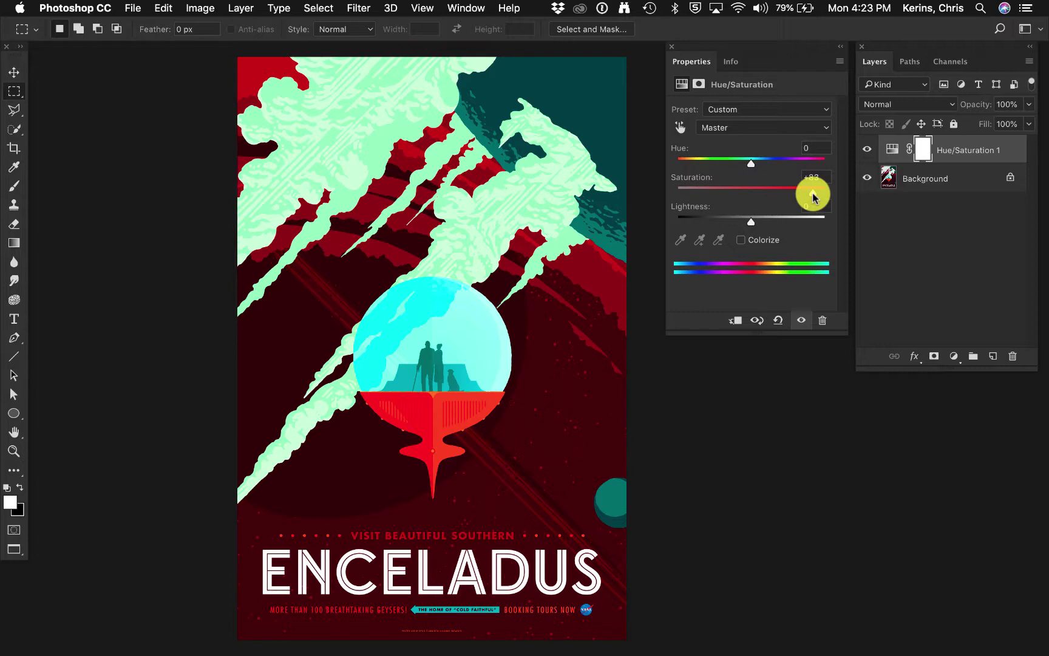
left_click_drag(814, 196, 811, 194)
left_click_drag(811, 195, 669, 190)
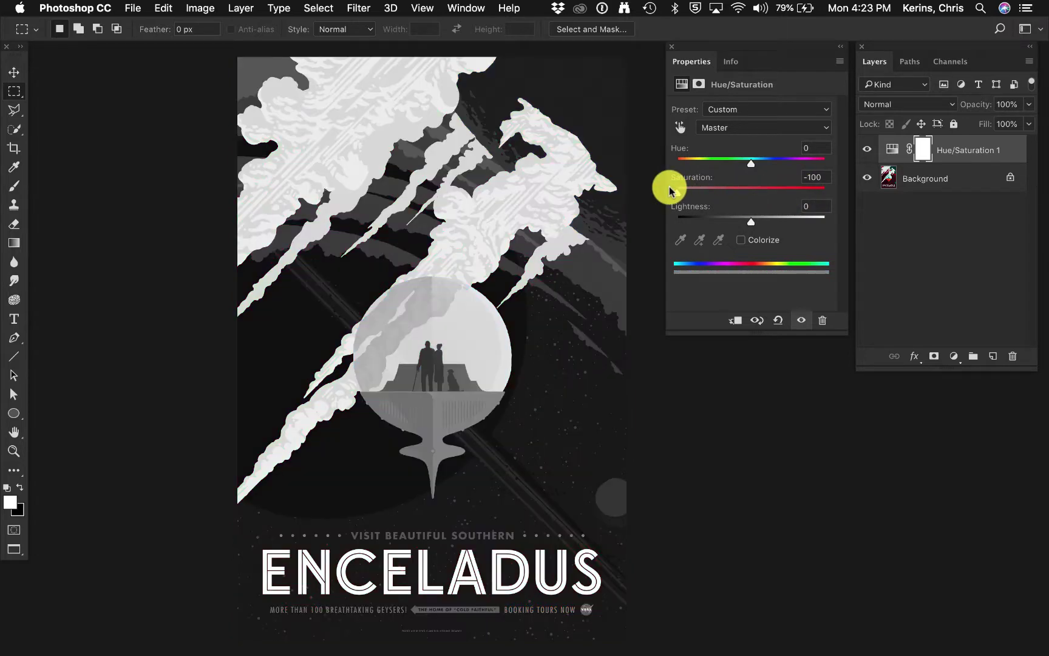
Reduce the opacity of the Enceladus poster's Hue/Saturation adjustment layer in stages to 30%
left_click(893, 152)
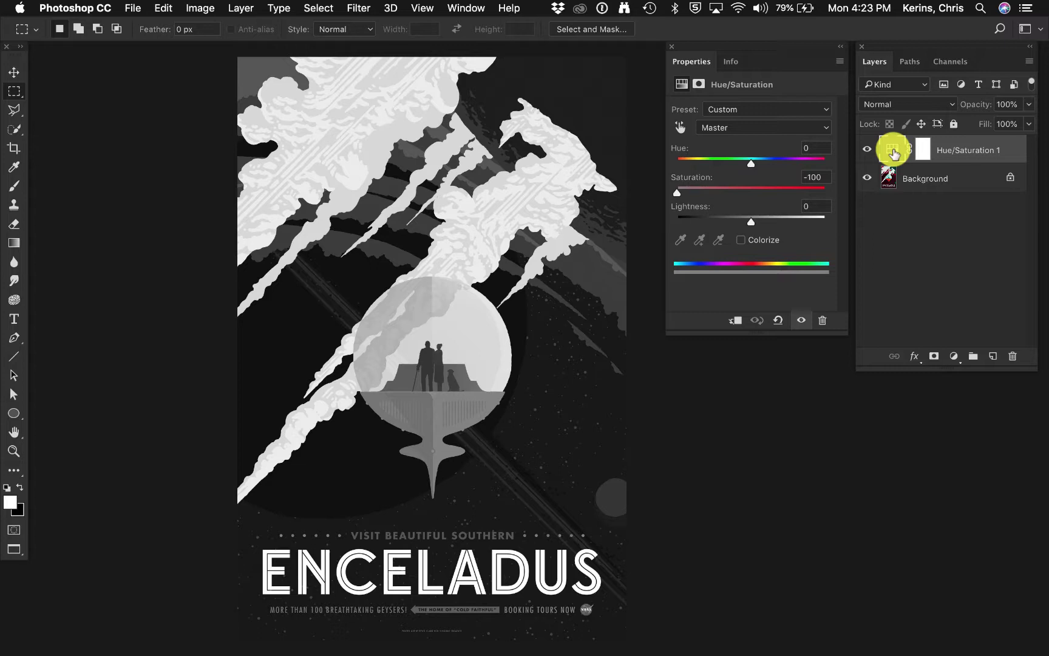
key("9")
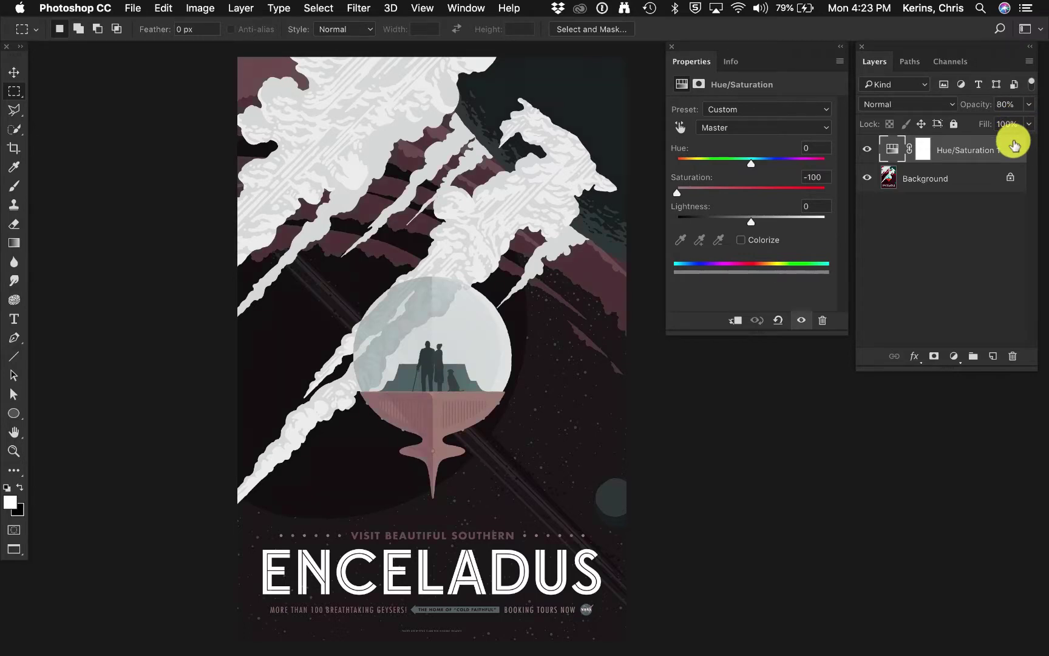
key("7")
key("6")
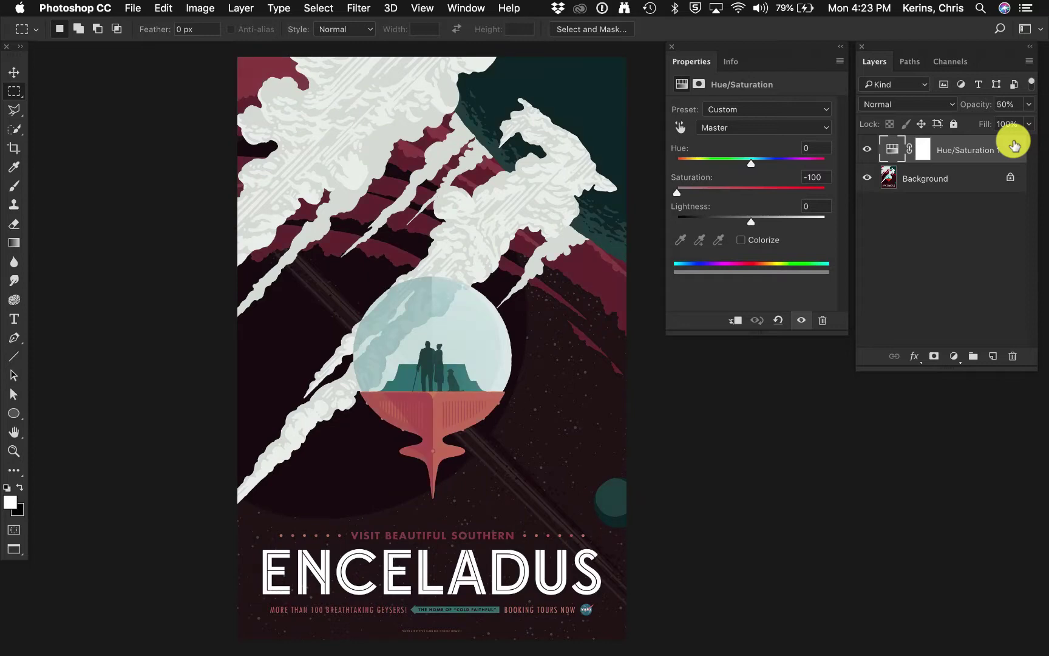
key("3")
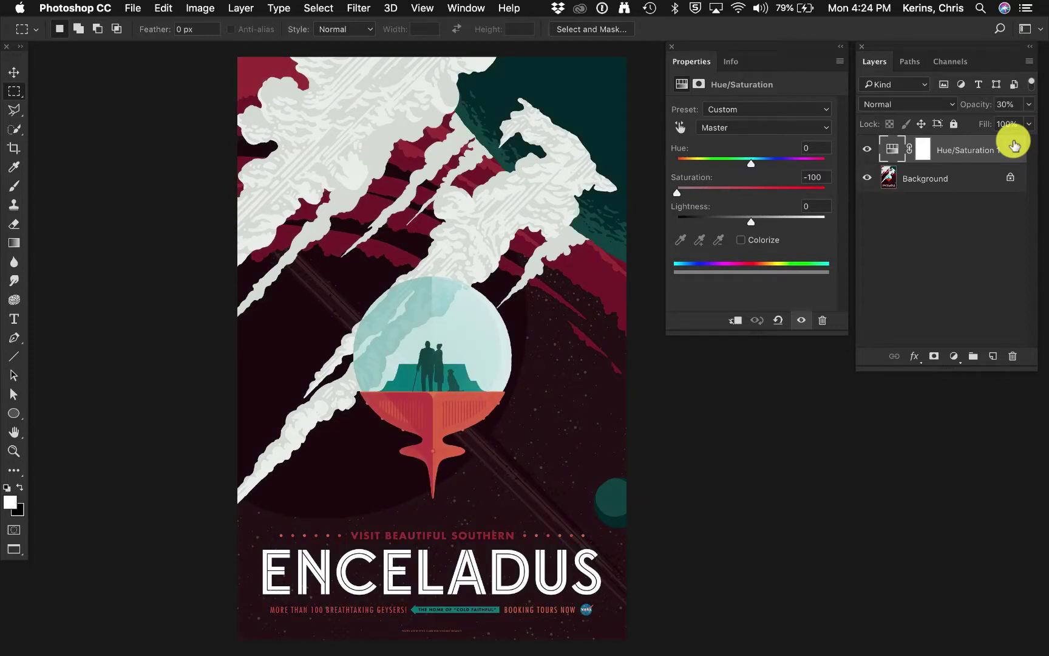